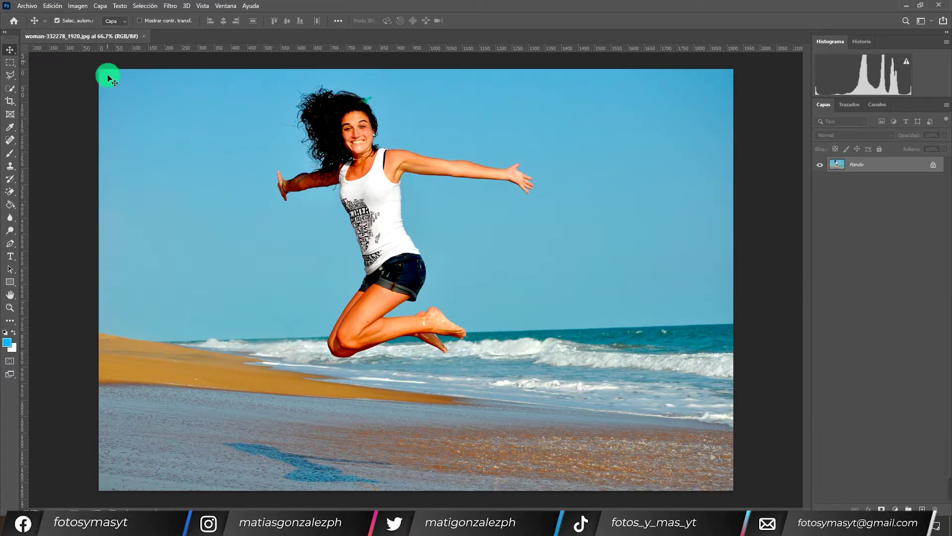
# - Rotate the beach photo 90° clockwise, then undo it
pyautogui.click(79, 5)
pyautogui.moveTo(102, 98)
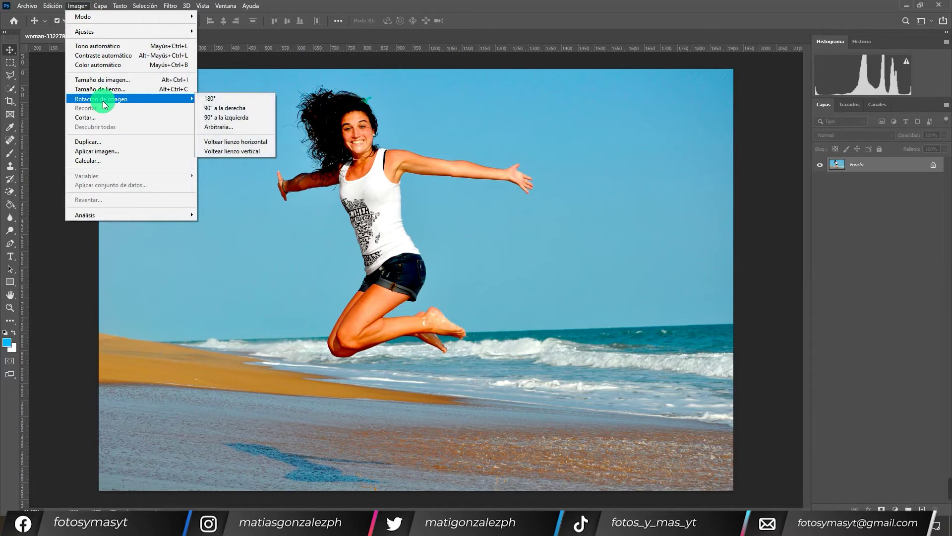
pyautogui.click(239, 110)
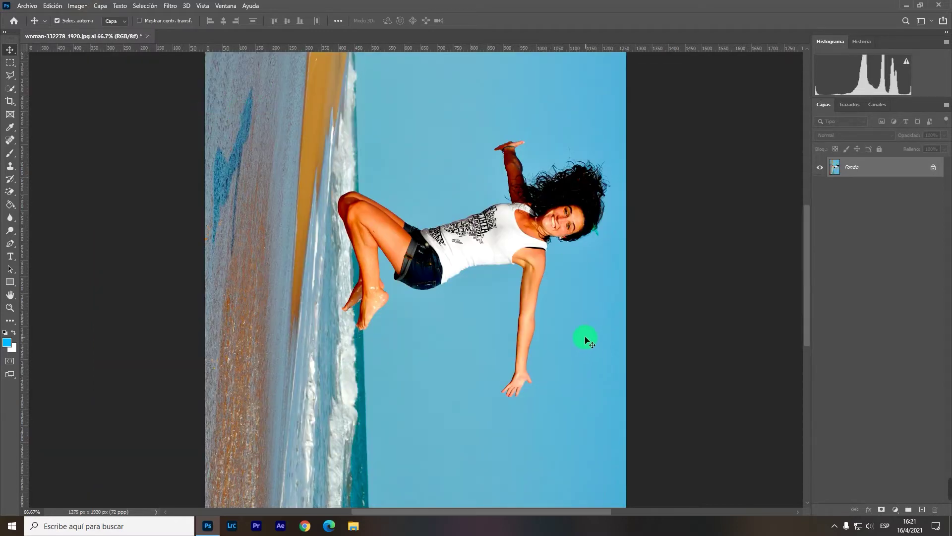
pyautogui.scroll(-2, 573, 338)
pyautogui.scroll(-1, 573, 338)
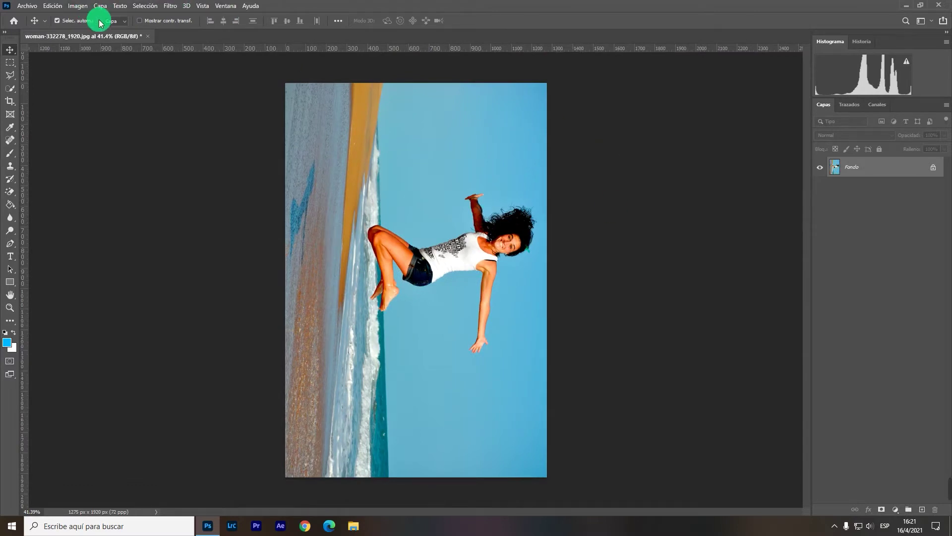
pyautogui.hotkey('ctrl', 'z')
# - Rotate the photo 90° counter-clockwise, then undo it
pyautogui.click(79, 5)
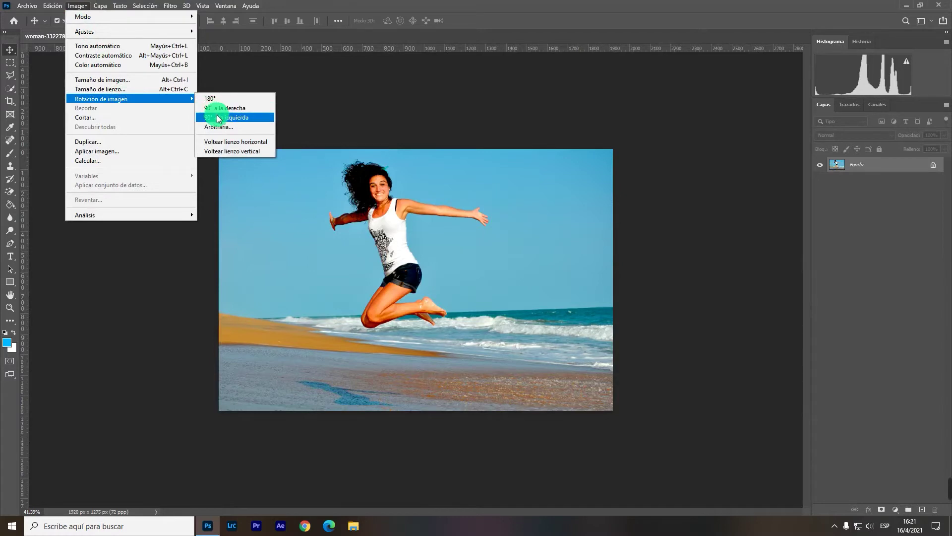
pyautogui.click(217, 116)
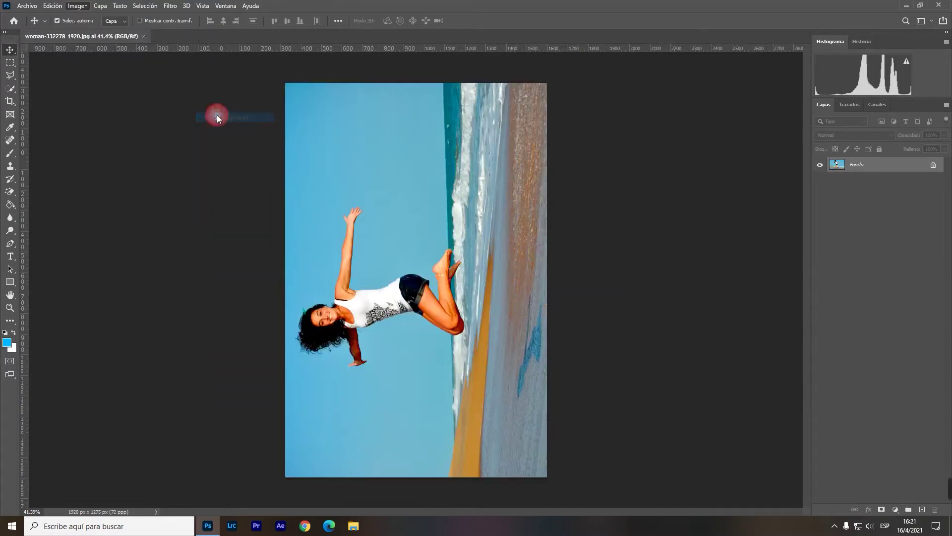
pyautogui.click(78, 6)
pyautogui.click(324, 4)
pyautogui.hotkey('ctrl', 'z')
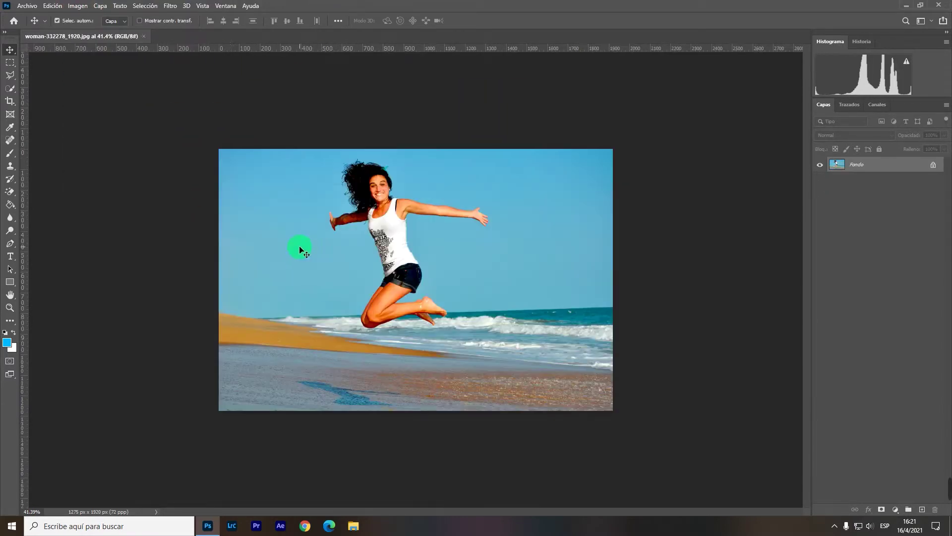
# - Flip the canvas horizontally and vertically, undoing to restore the original orientation
pyautogui.click(85, 5)
pyautogui.click(136, 99)
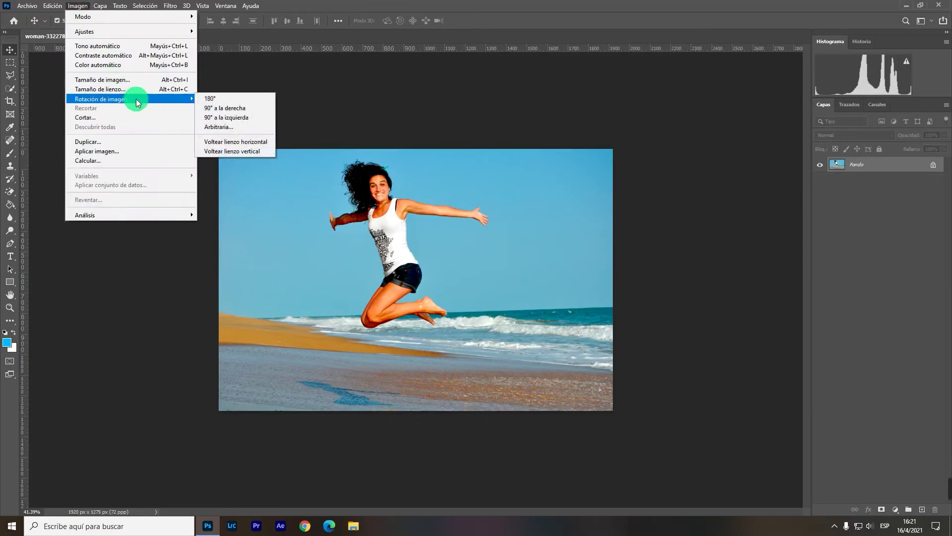
pyautogui.click(258, 132)
pyautogui.click(257, 143)
pyautogui.click(77, 5)
pyautogui.click(228, 117)
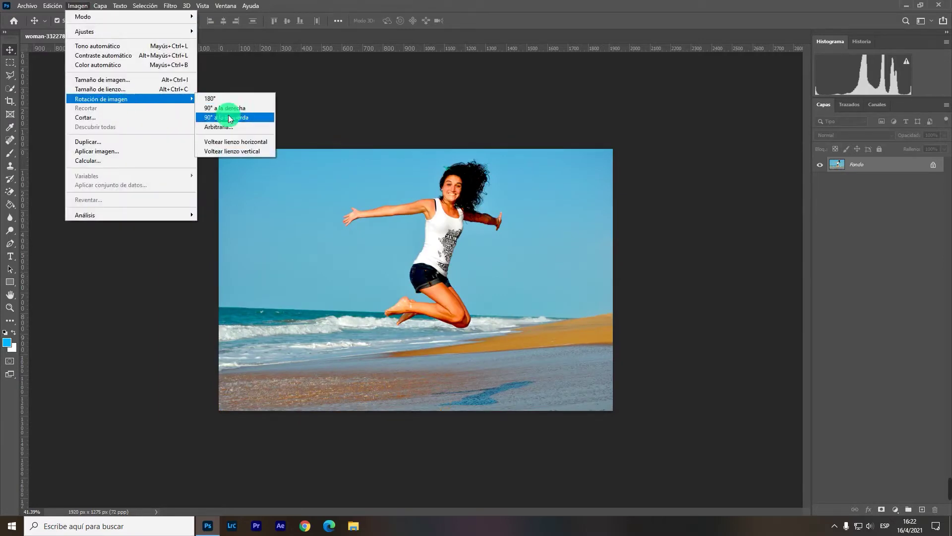
pyautogui.click(252, 149)
pyautogui.hotkey('ctrl', 'z')
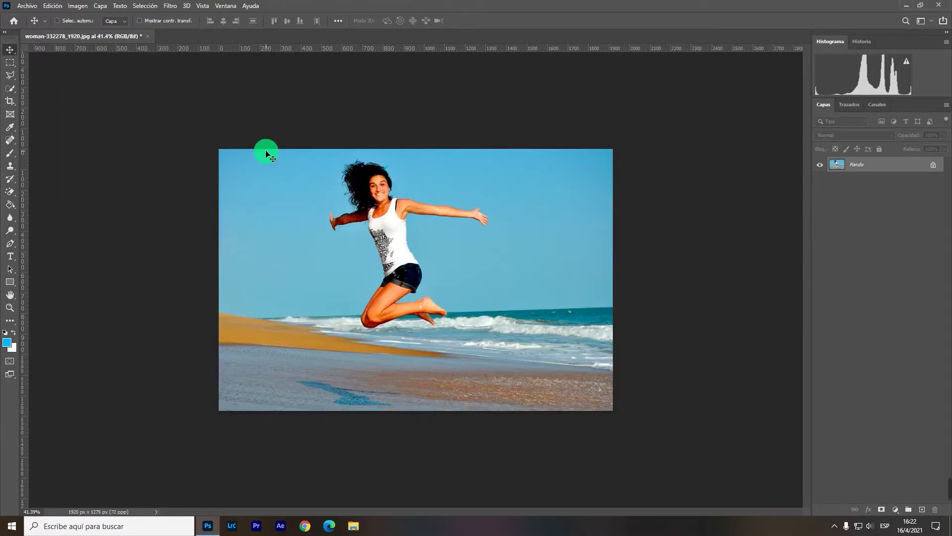
pyautogui.click(77, 6)
pyautogui.click(158, 99)
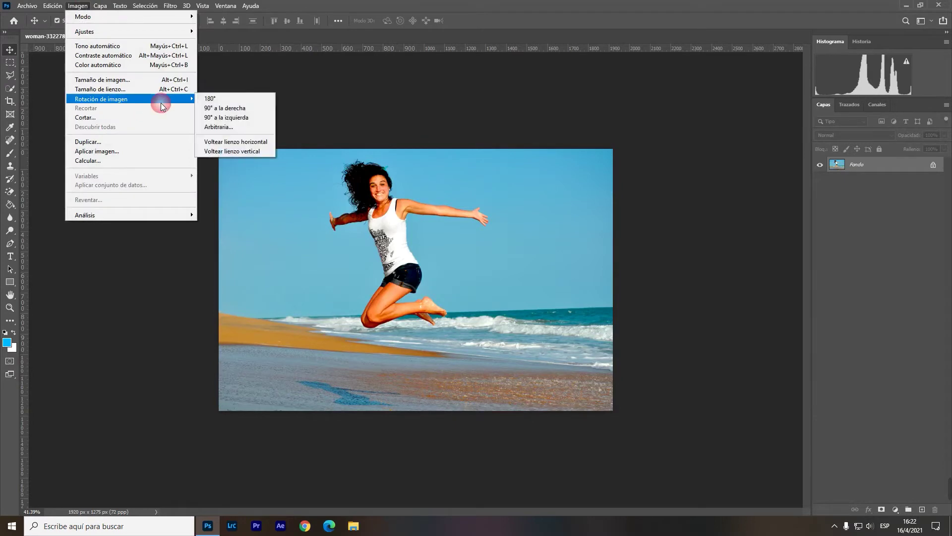
# - Rotate the canvas by an arbitrary 45° and zoom out to see the whole tilted photo
pyautogui.click(250, 127)
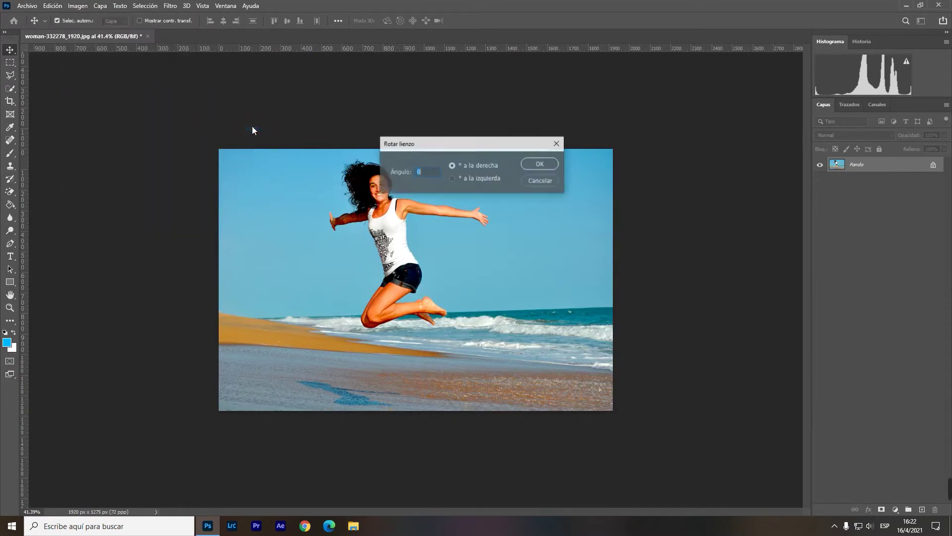
pyautogui.moveTo(418, 144); pyautogui.dragTo(463, 72)
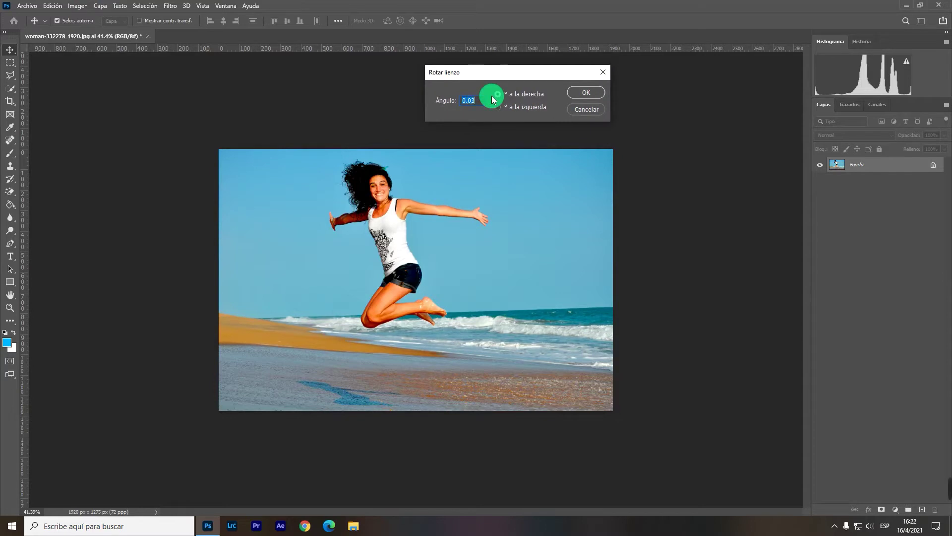
pyautogui.write('45')
pyautogui.click(581, 90)
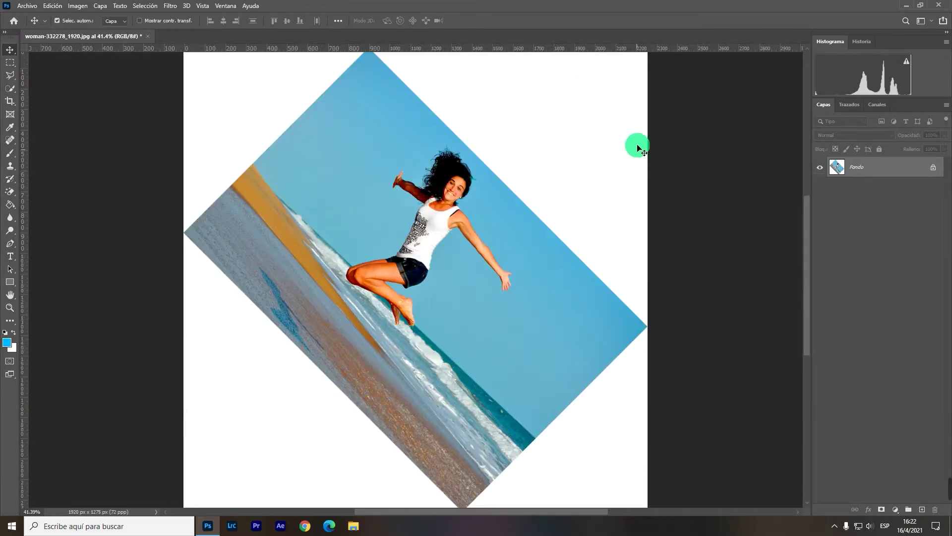
pyautogui.moveTo(805, 238); pyautogui.dragTo(820, 196)
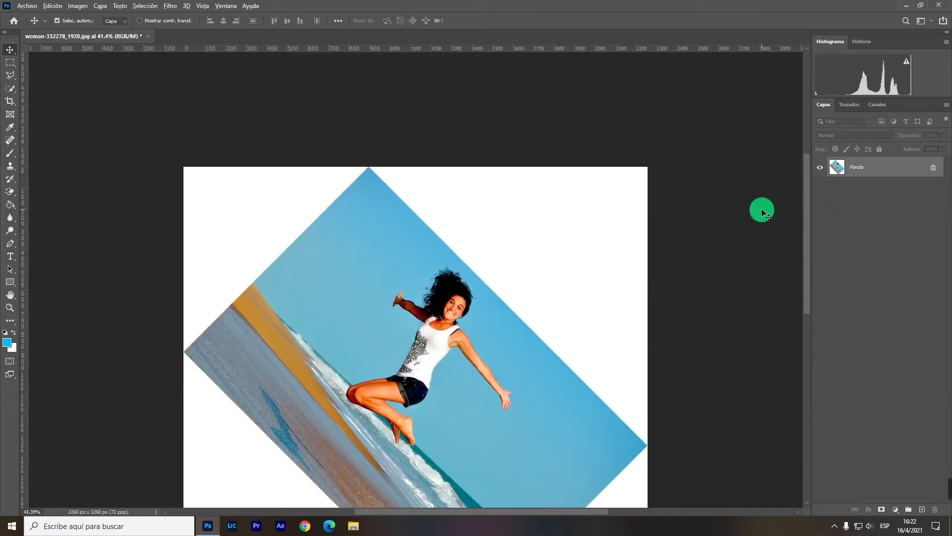
pyautogui.hotkey('ctrl', '-')
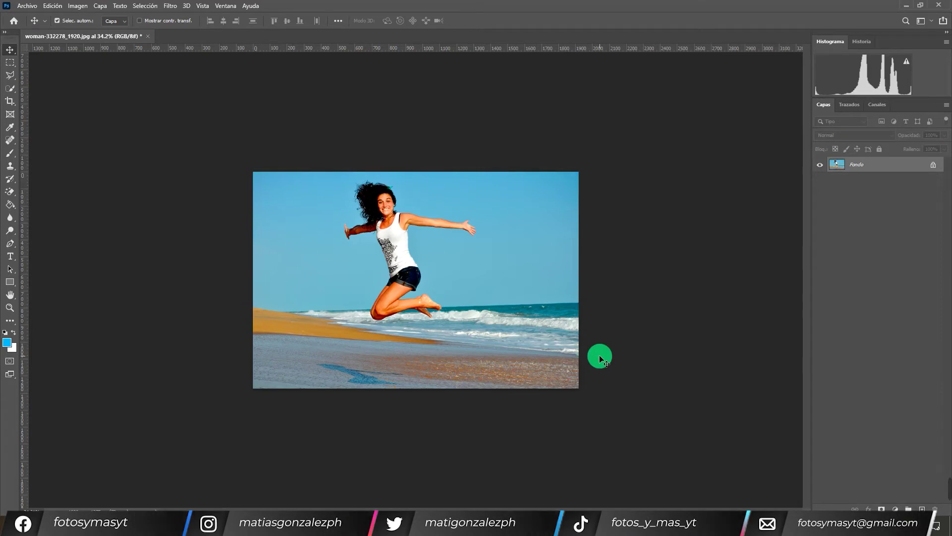
# - Unlock the Fondo background layer, converting it to the editable layer Capa 0
pyautogui.click(935, 164)
pyautogui.hotkey('ctrl', 'z')
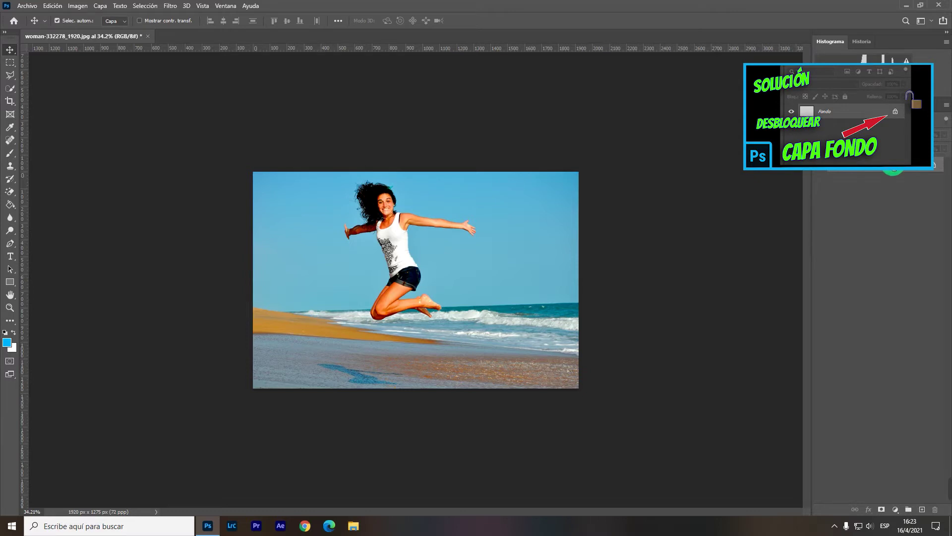
pyautogui.click(934, 164)
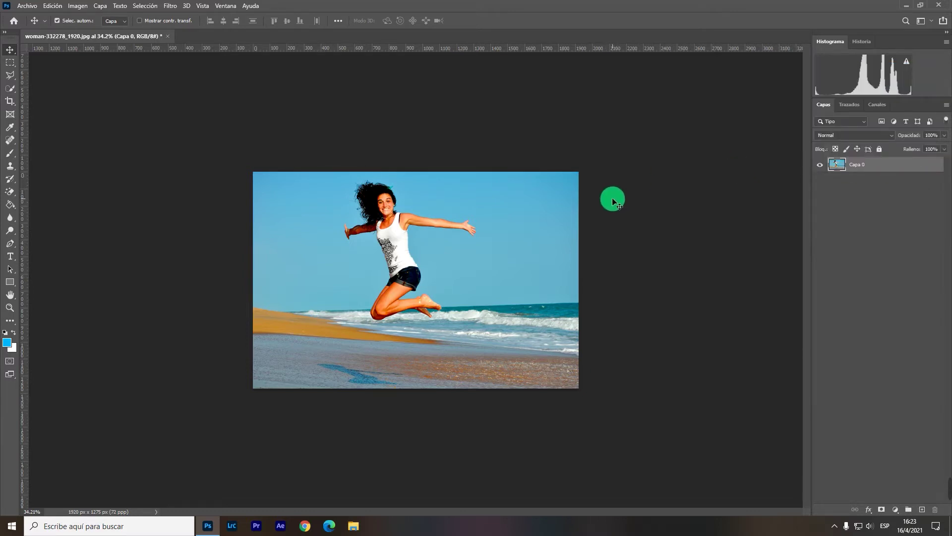
pyautogui.hotkey('ctrl', 't')
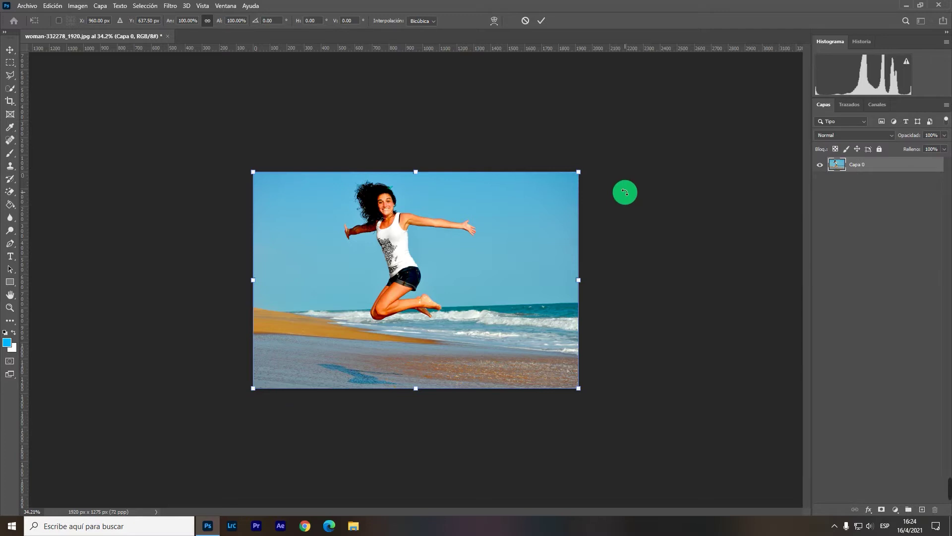
# - Rotate the layer about 12° by dragging, undo it, and dismiss the transform menu unchosen
pyautogui.moveTo(610, 152)
pyautogui.mouseDown()
pyautogui.moveTo(627, 220)
pyautogui.moveTo(622, 326)
pyautogui.moveTo(616, 367)
pyautogui.moveTo(573, 413)
pyautogui.moveTo(598, 420)
pyautogui.moveTo(638, 296)
pyautogui.moveTo(617, 170)
pyautogui.moveTo(382, 115)
pyautogui.moveTo(308, 119)
pyautogui.mouseUp()
pyautogui.hotkey('ctrl', 'z')
pyautogui.hotkey('ctrl', 'z')
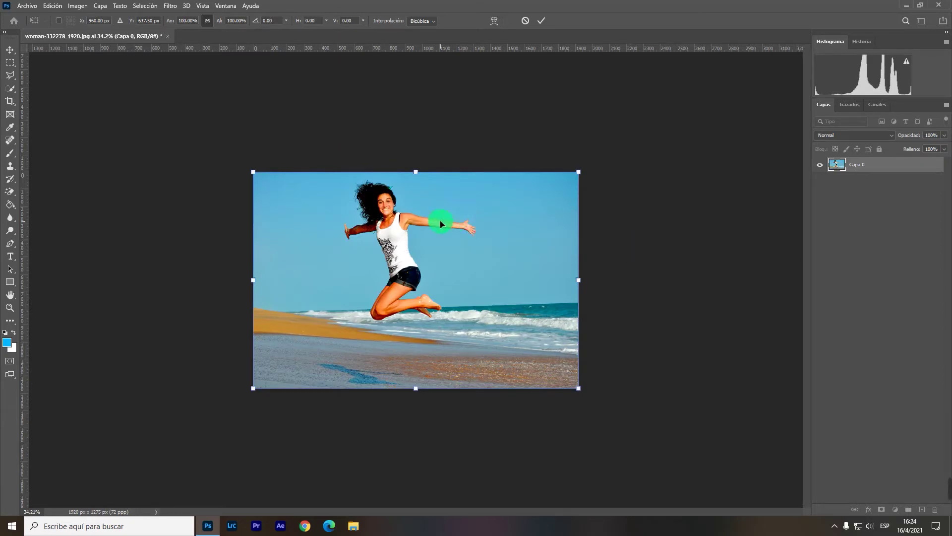
pyautogui.rightClick(422, 239)
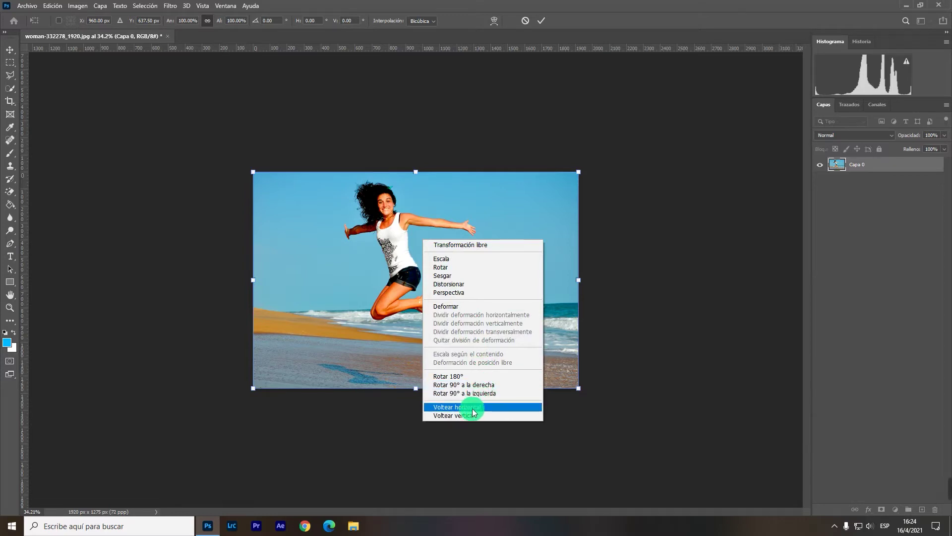
pyautogui.click(514, 189)
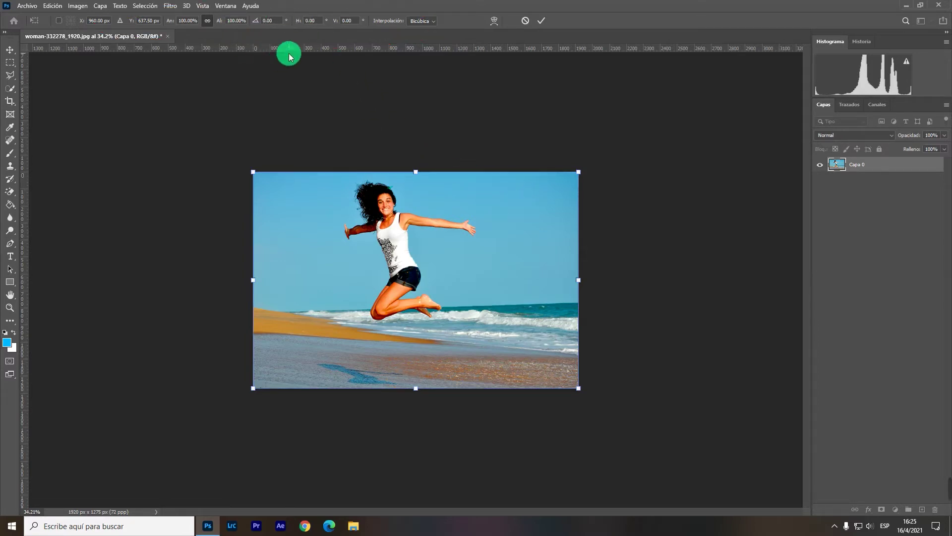
# - Enter a −45° rotation angle in the options bar to tilt the layer left
pyautogui.click(278, 20)
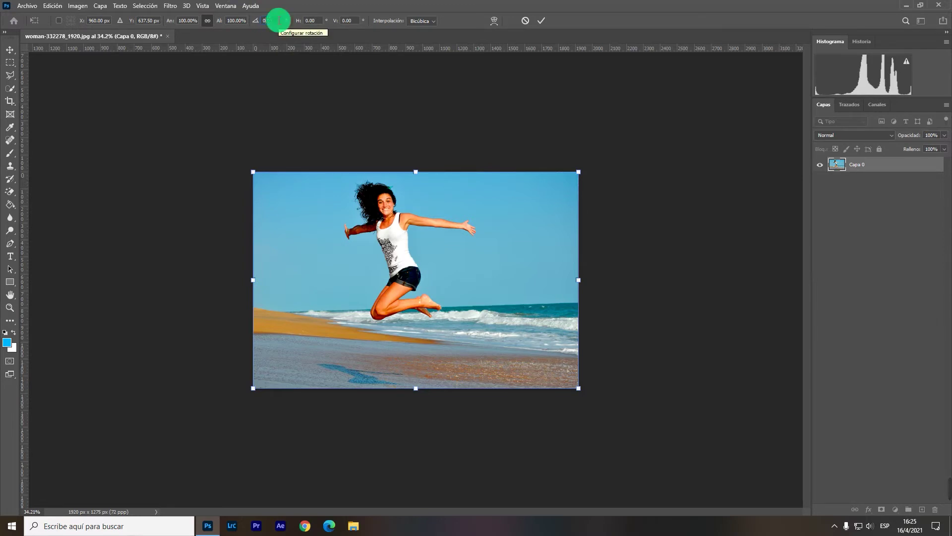
pyautogui.write('45')
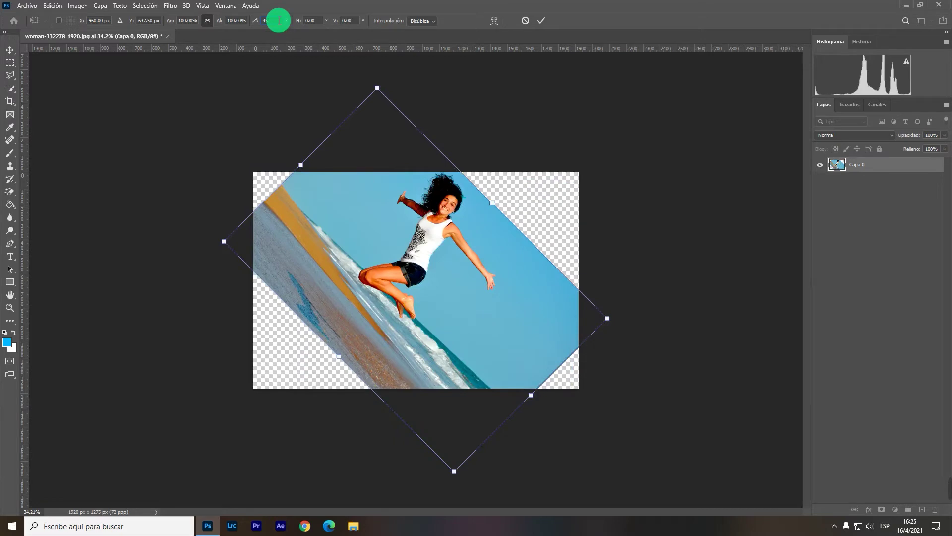
pyautogui.press('BackSpace')
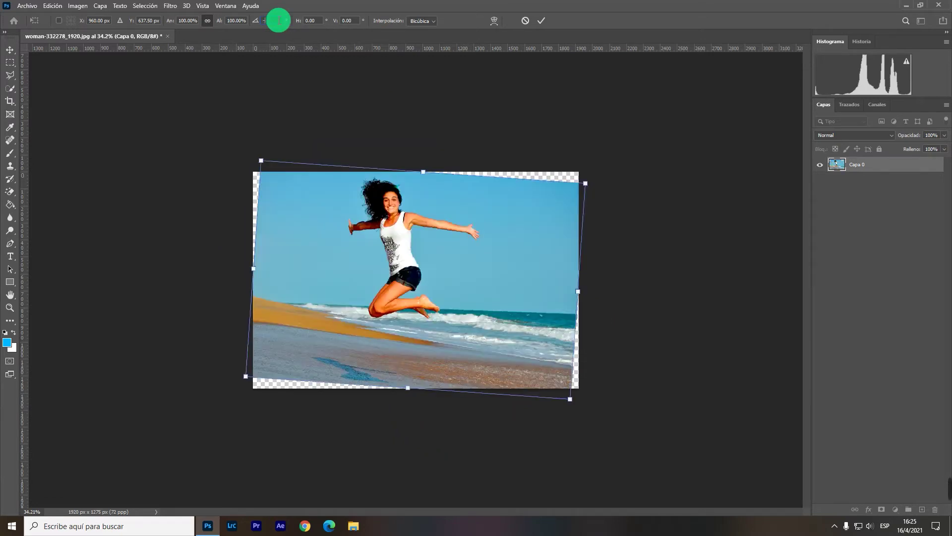
pyautogui.write('45')
pyautogui.press('Return')
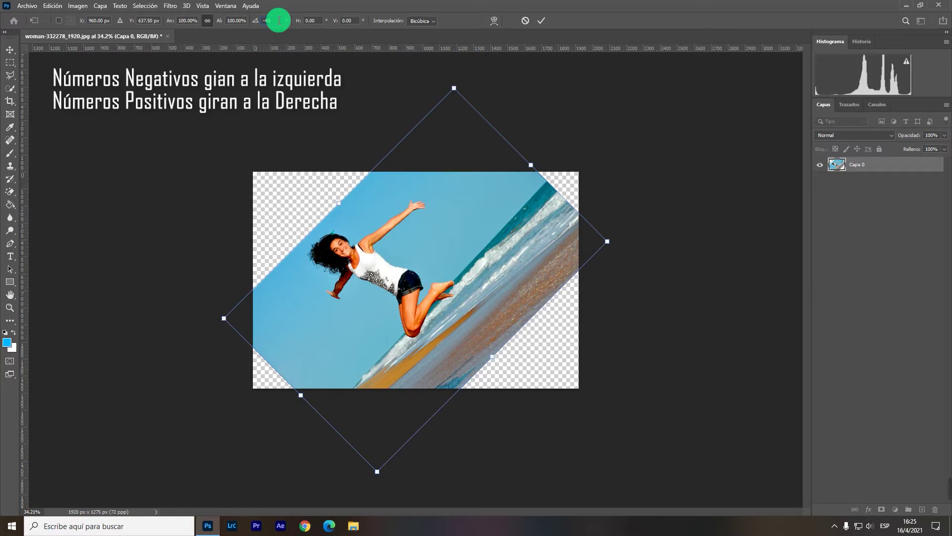
# - Turn the layer back to level, commit, and cancel a new transform so it stays upright
pyautogui.moveTo(365, 100)
pyautogui.mouseDown()
pyautogui.moveTo(471, 114)
pyautogui.moveTo(561, 153)
pyautogui.moveTo(591, 192)
pyautogui.moveTo(603, 350)
pyautogui.moveTo(612, 334)
pyautogui.mouseUp()
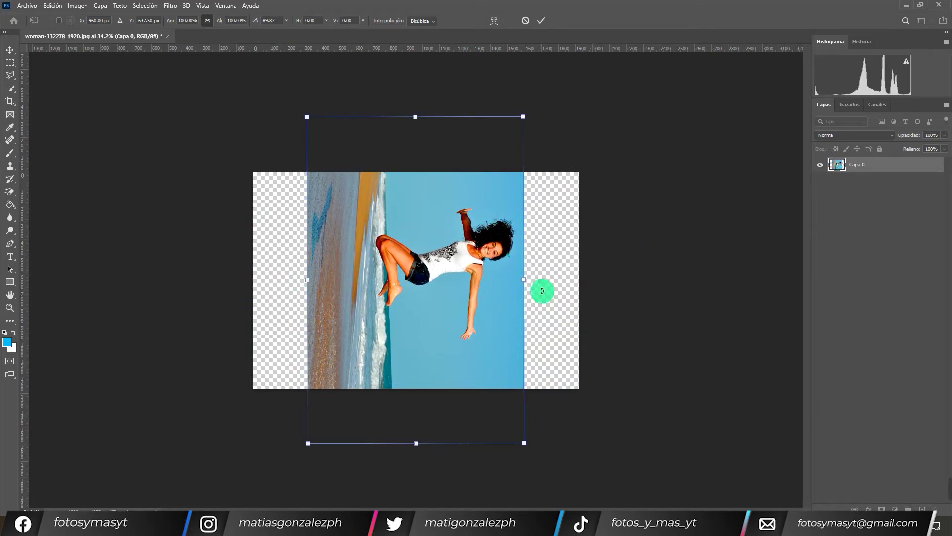
pyautogui.press('Return')
pyautogui.hotkey('ctrl', 't')
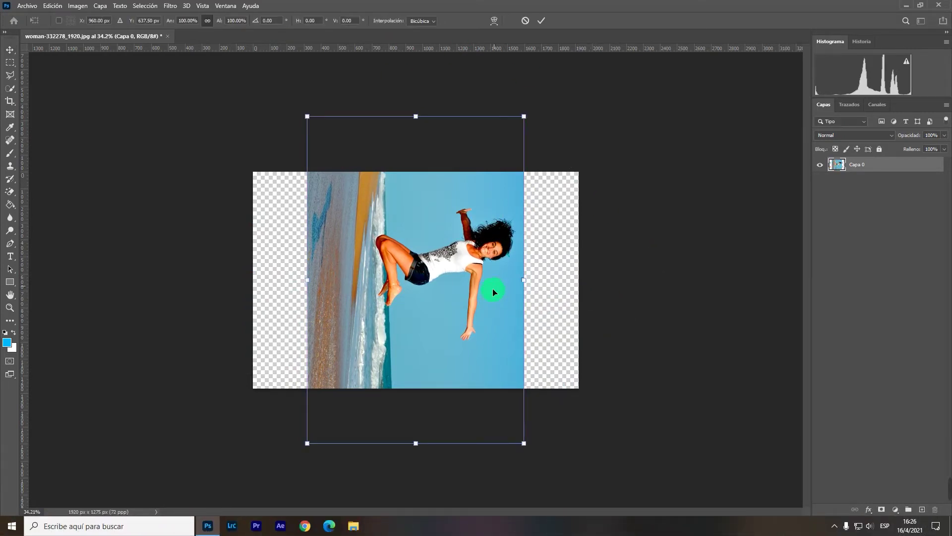
pyautogui.click(541, 25)
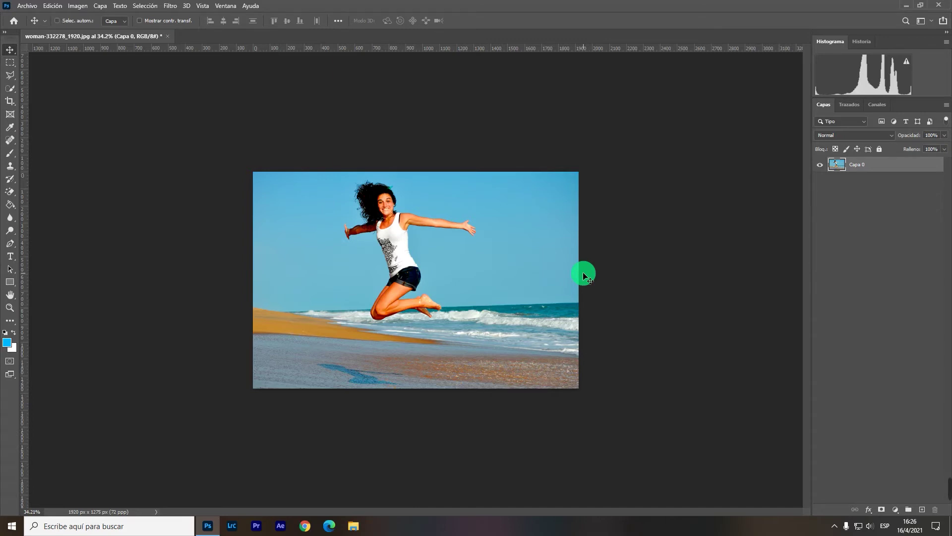
pyautogui.hotkey('ctrl', 't')
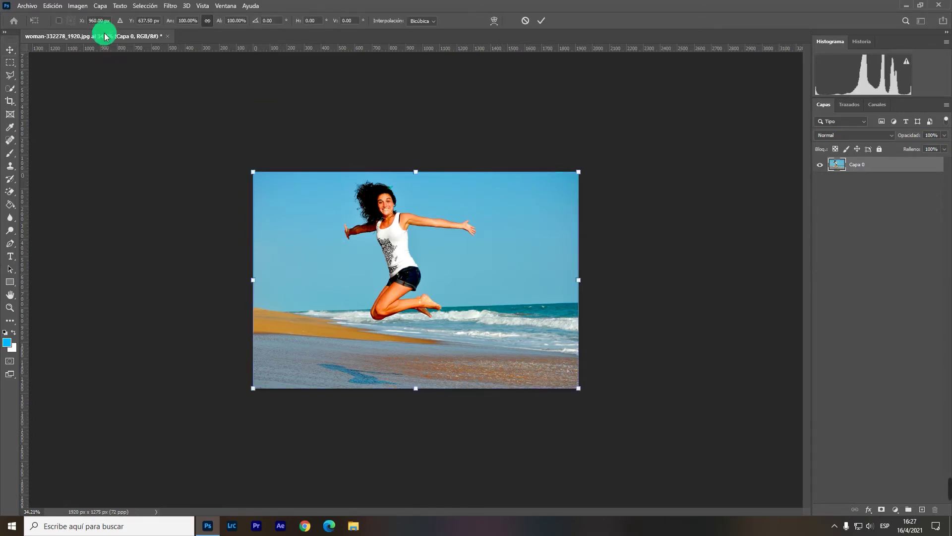
# - Apply a Perspective transform, taper the left and right sides, then cancel it
pyautogui.click(53, 5)
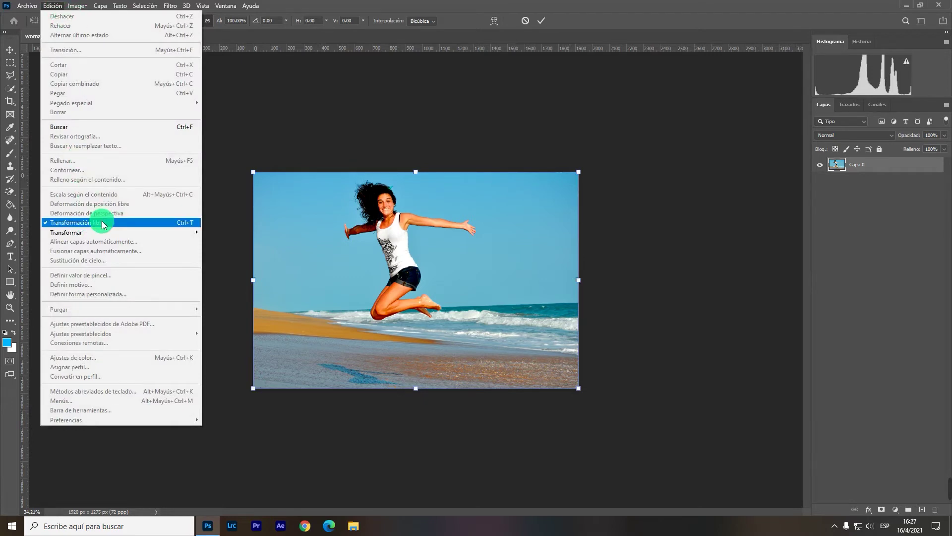
pyautogui.moveTo(119, 232)
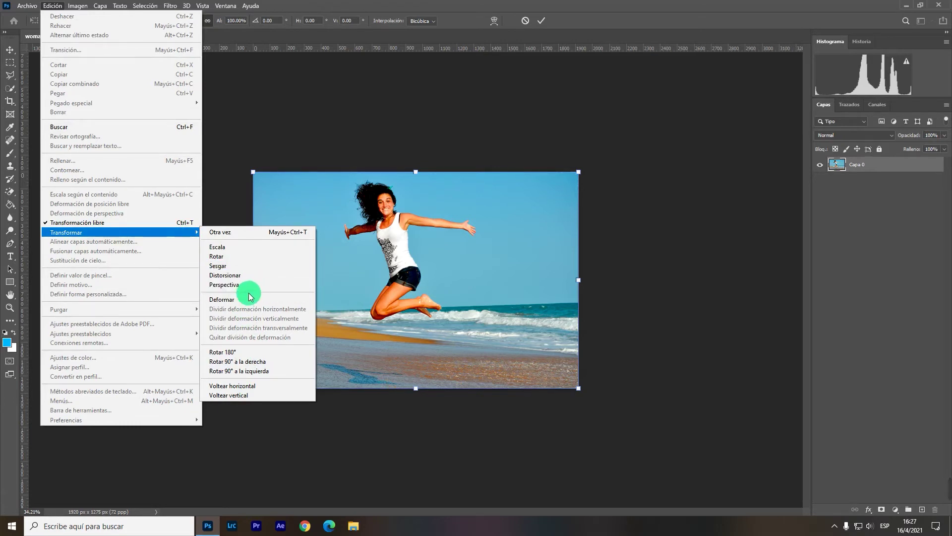
pyautogui.click(234, 287)
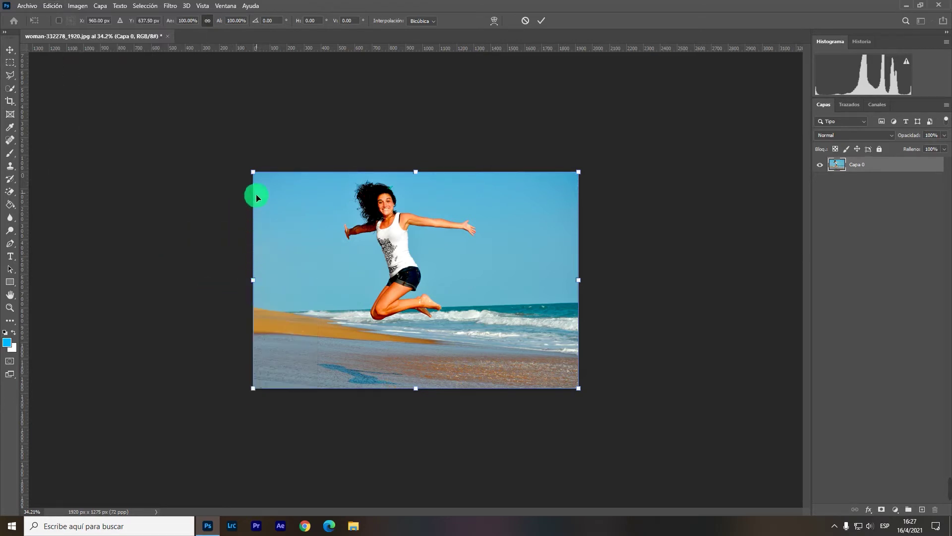
pyautogui.moveTo(254, 172); pyautogui.dragTo(288, 254)
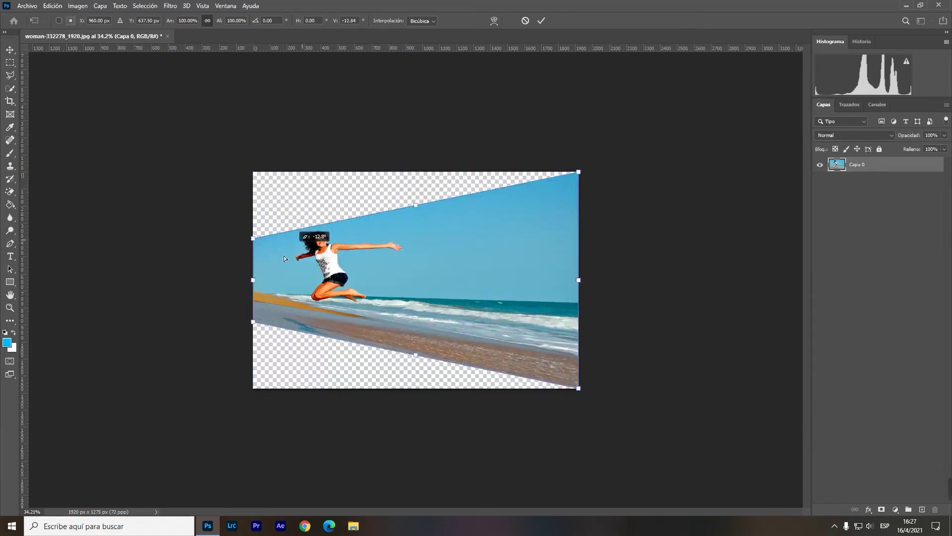
pyautogui.moveTo(288, 254); pyautogui.dragTo(278, 214)
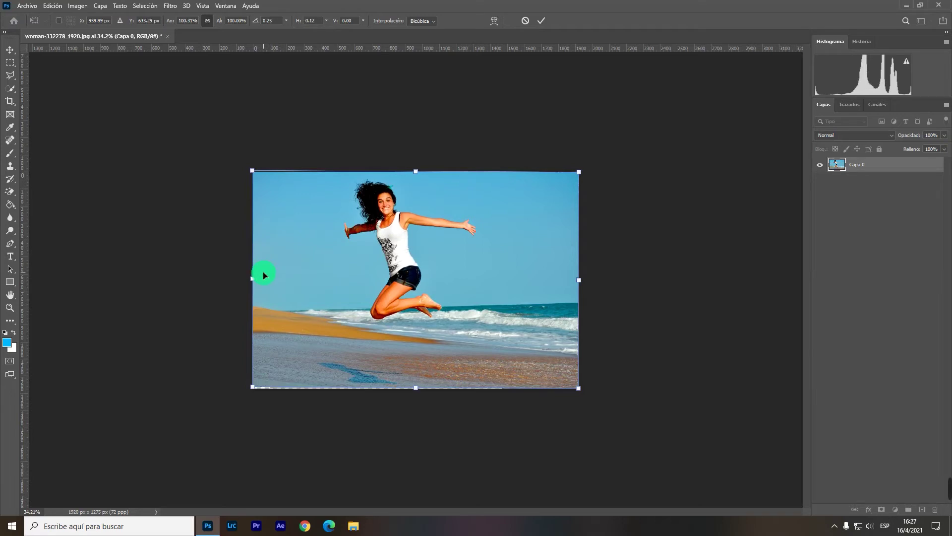
pyautogui.moveTo(254, 276)
pyautogui.mouseDown()
pyautogui.moveTo(272, 233)
pyautogui.moveTo(252, 281)
pyautogui.mouseUp()
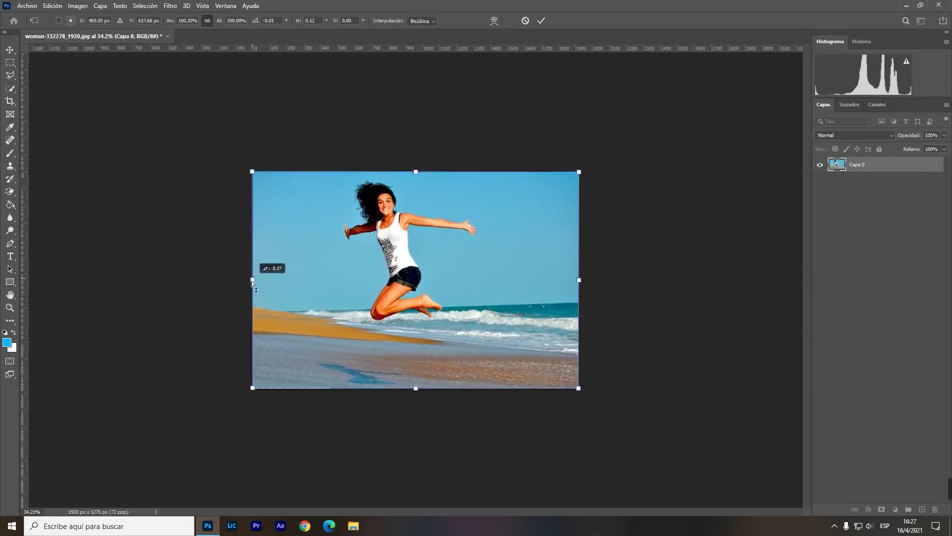
pyautogui.moveTo(251, 281); pyautogui.dragTo(250, 279)
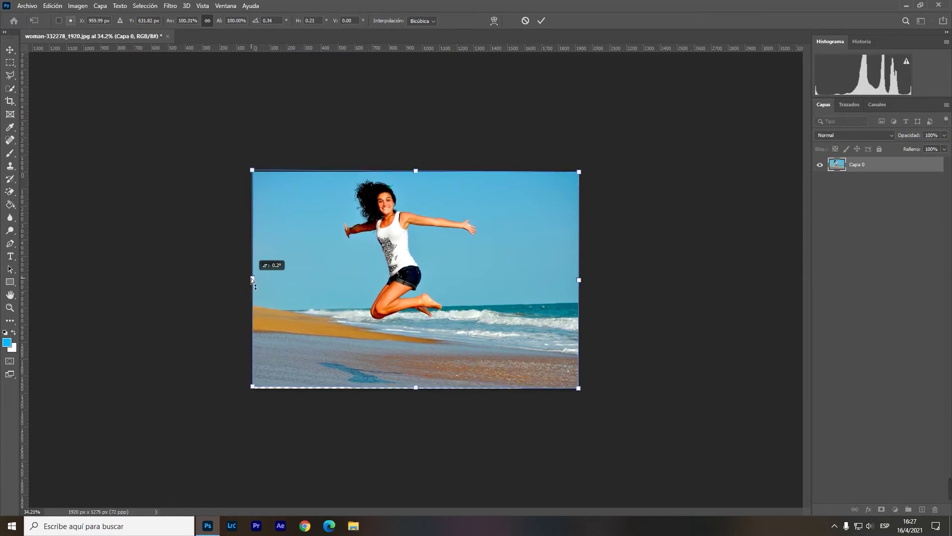
pyautogui.moveTo(256, 284); pyautogui.dragTo(252, 280)
pyautogui.moveTo(577, 279); pyautogui.dragTo(487, 251)
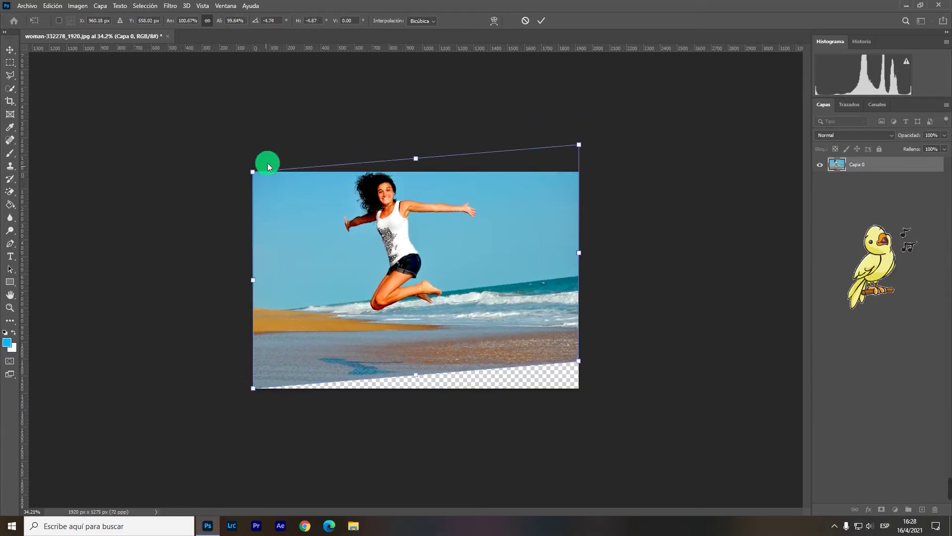
pyautogui.moveTo(579, 251); pyautogui.dragTo(577, 285)
pyautogui.click(526, 20)
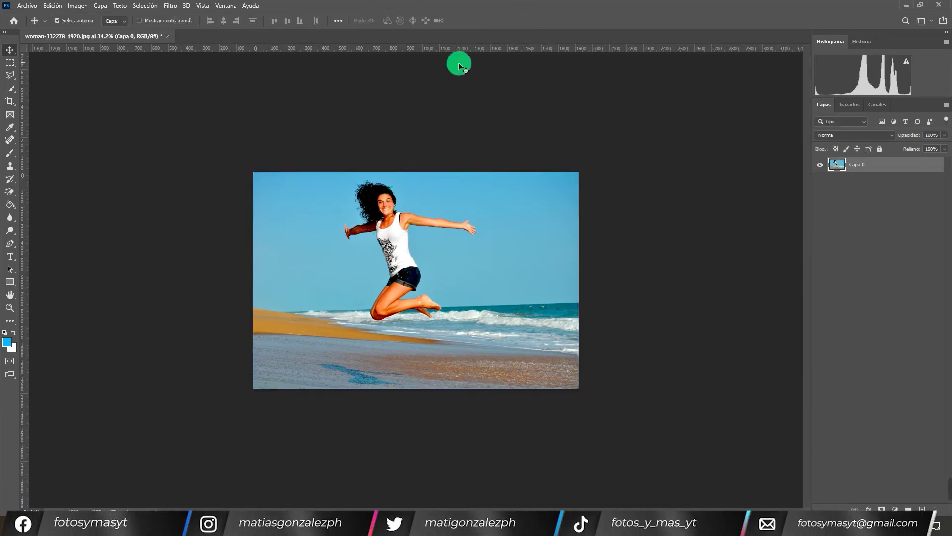
pyautogui.hotkey('ctrl', 't')
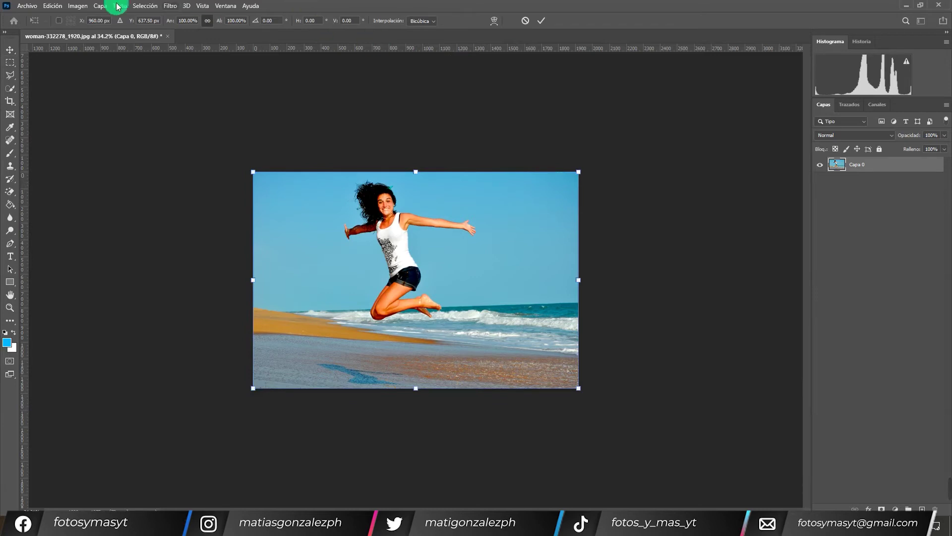
pyautogui.click(54, 6)
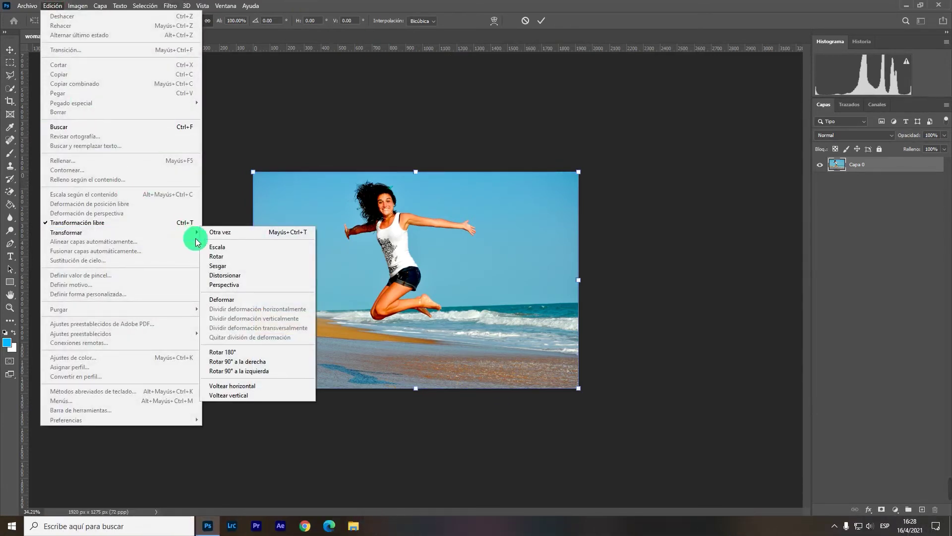
pyautogui.click(248, 277)
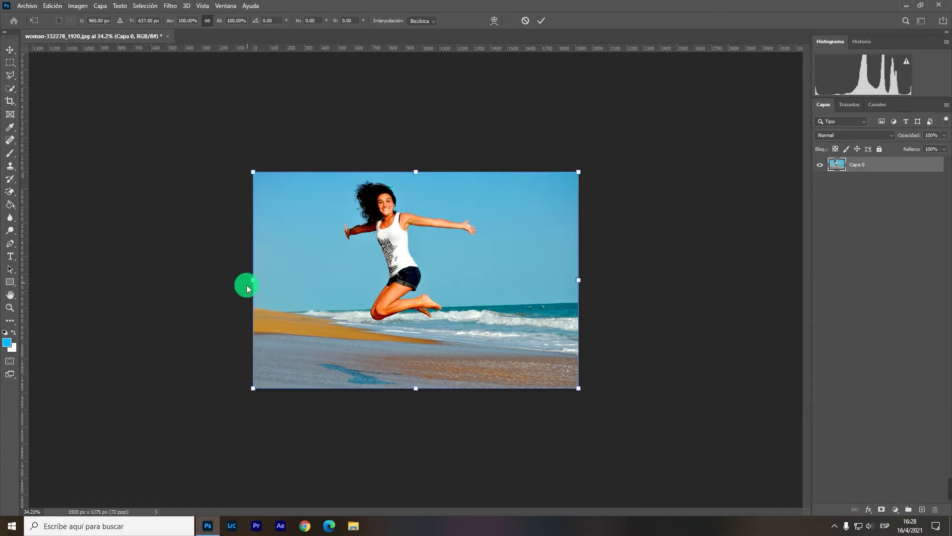
pyautogui.moveTo(255, 387); pyautogui.dragTo(265, 382)
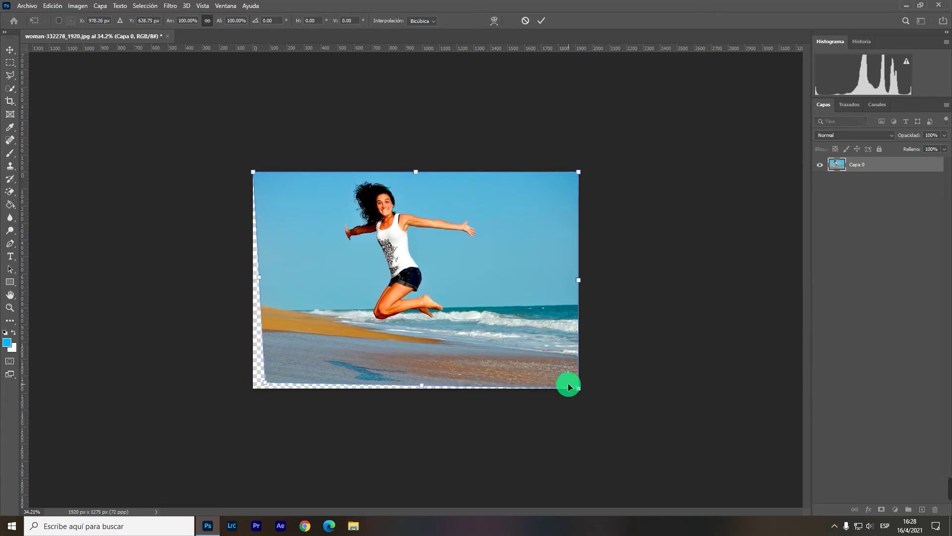
pyautogui.moveTo(579, 388); pyautogui.dragTo(553, 376)
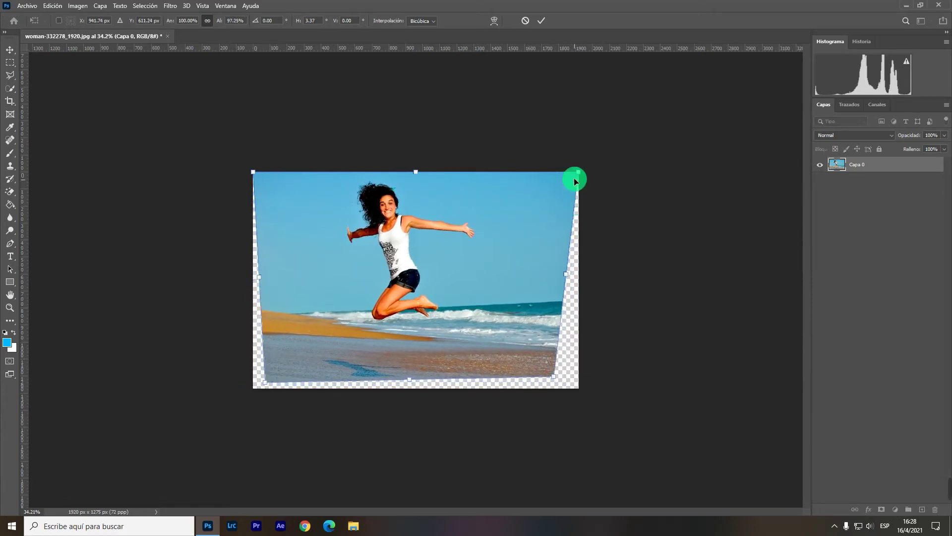
pyautogui.moveTo(578, 174); pyautogui.dragTo(541, 189)
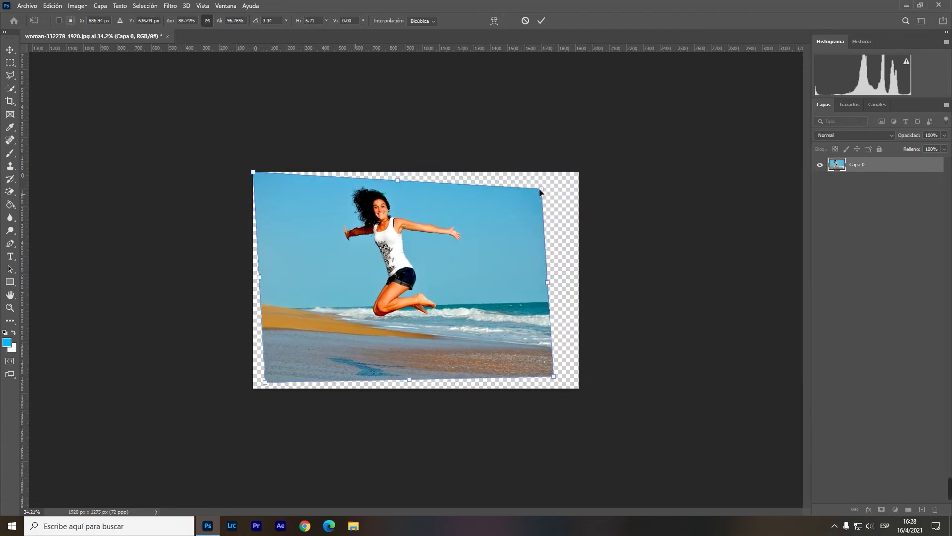
pyautogui.moveTo(253, 177); pyautogui.dragTo(265, 183)
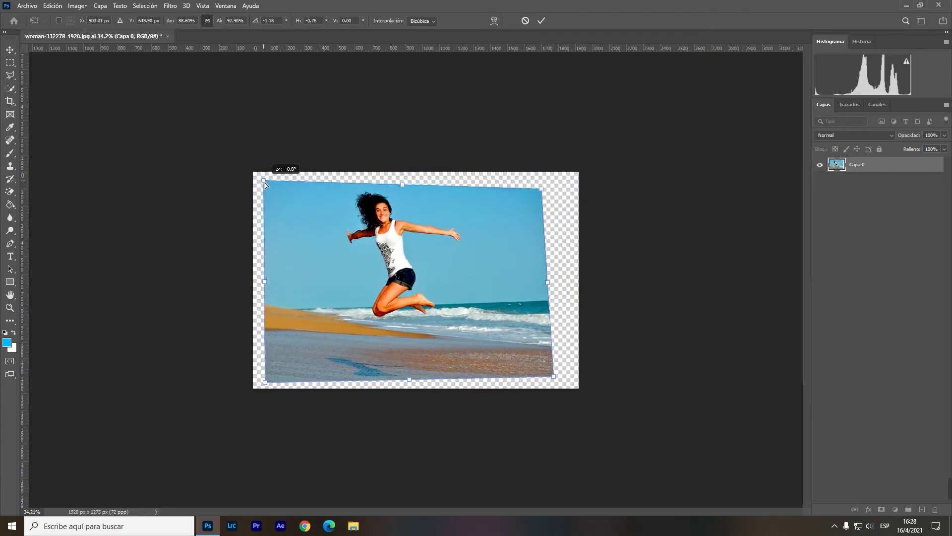
pyautogui.moveTo(264, 183); pyautogui.dragTo(266, 189)
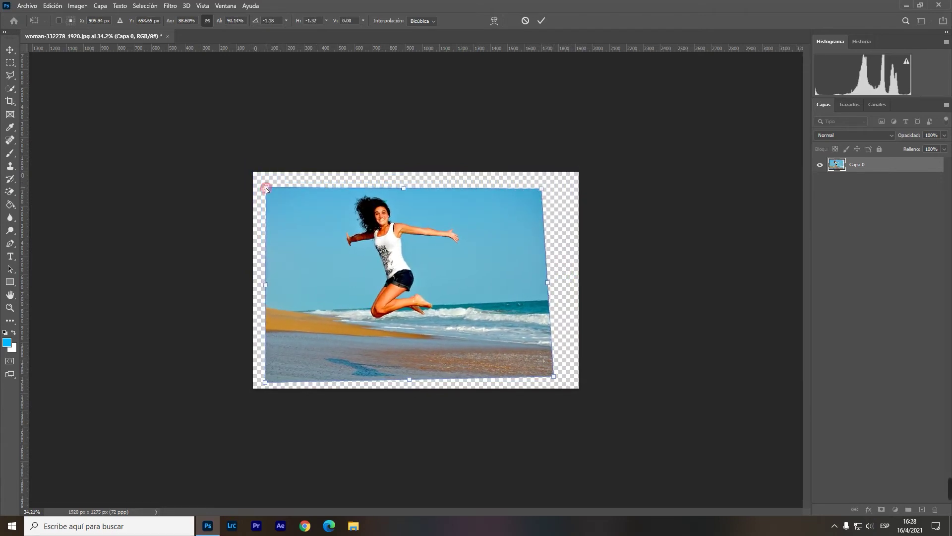
pyautogui.moveTo(544, 196); pyautogui.dragTo(530, 194)
pyautogui.moveTo(553, 376); pyautogui.dragTo(539, 372)
pyautogui.moveTo(266, 382); pyautogui.dragTo(276, 377)
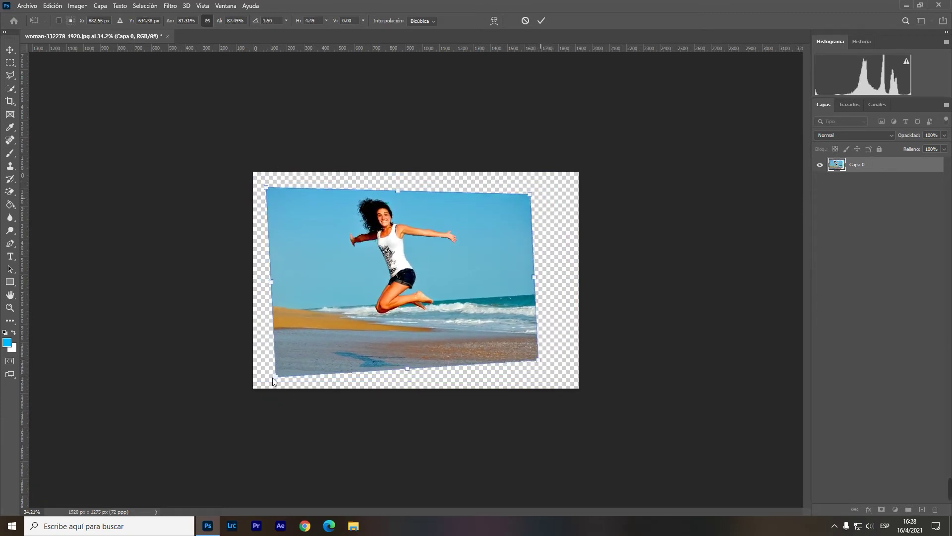
pyautogui.moveTo(530, 193); pyautogui.dragTo(522, 197)
pyautogui.moveTo(538, 371); pyautogui.dragTo(543, 340)
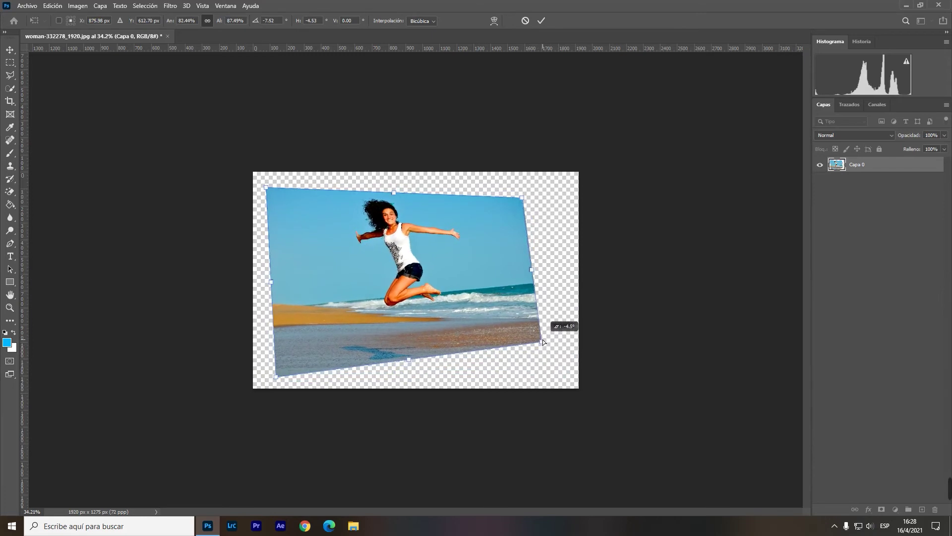
pyautogui.moveTo(266, 188); pyautogui.dragTo(289, 200)
pyautogui.moveTo(275, 377); pyautogui.dragTo(294, 371)
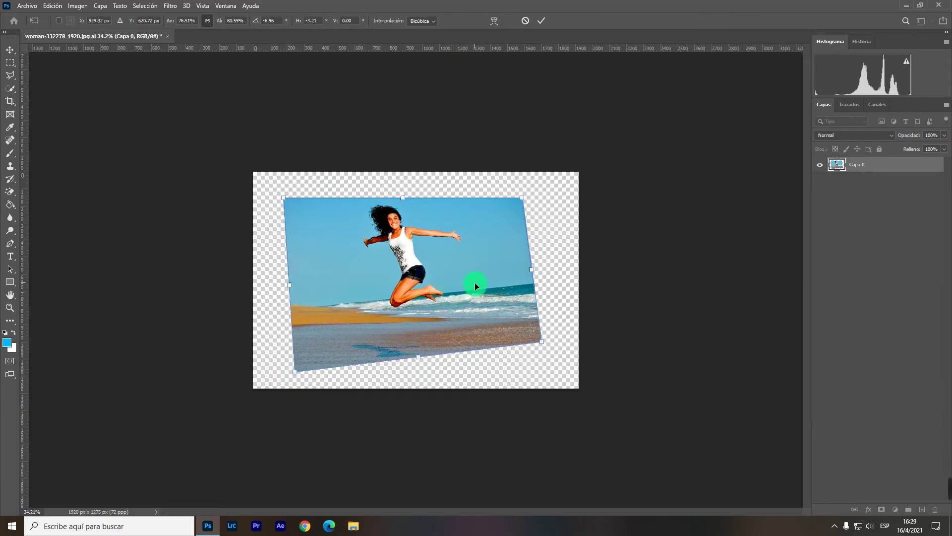
pyautogui.moveTo(289, 285)
pyautogui.mouseDown()
pyautogui.moveTo(320, 281)
pyautogui.moveTo(315, 270)
pyautogui.mouseUp()
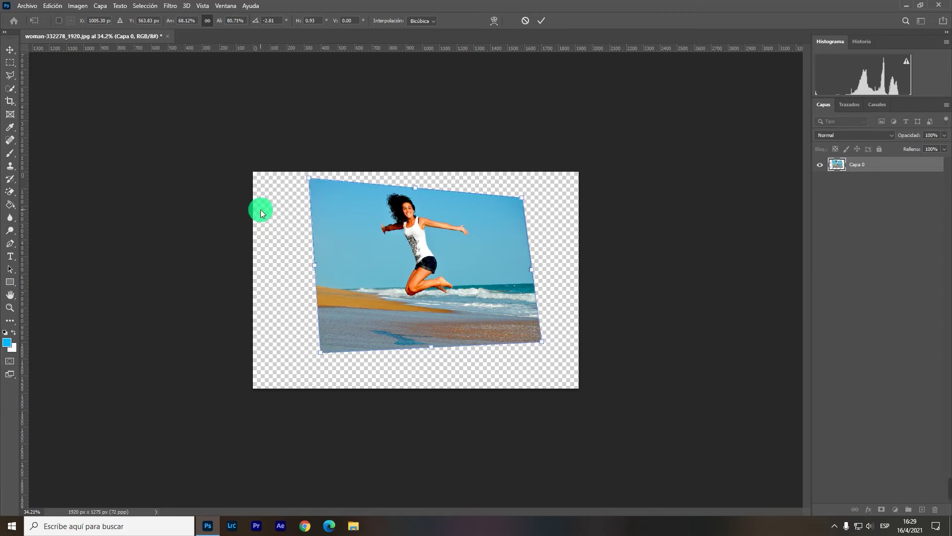
pyautogui.click(526, 22)
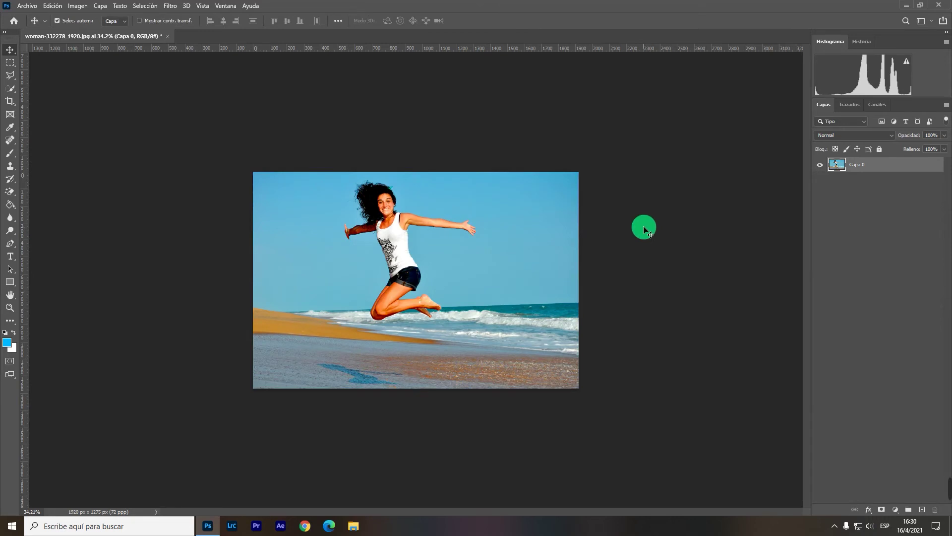
pyautogui.hotkey('ctrl', 't')
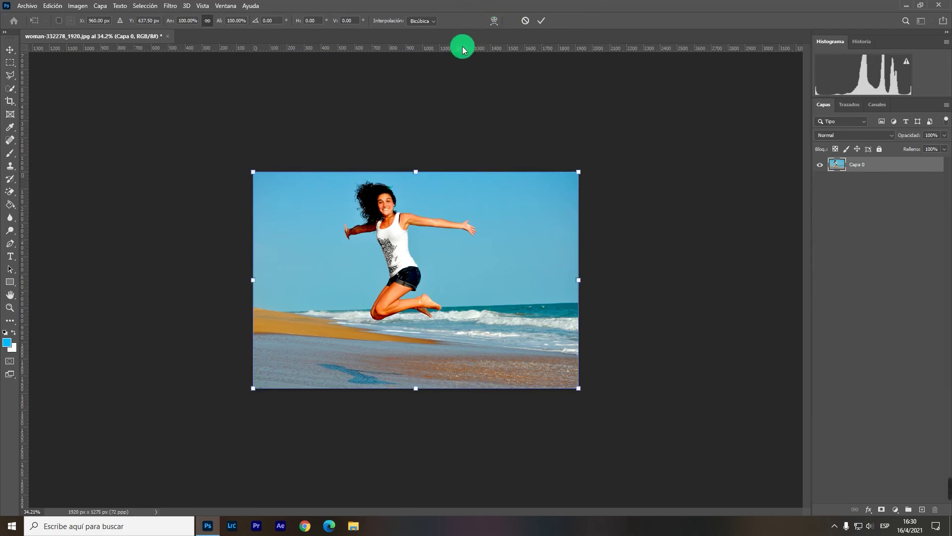
pyautogui.click(494, 20)
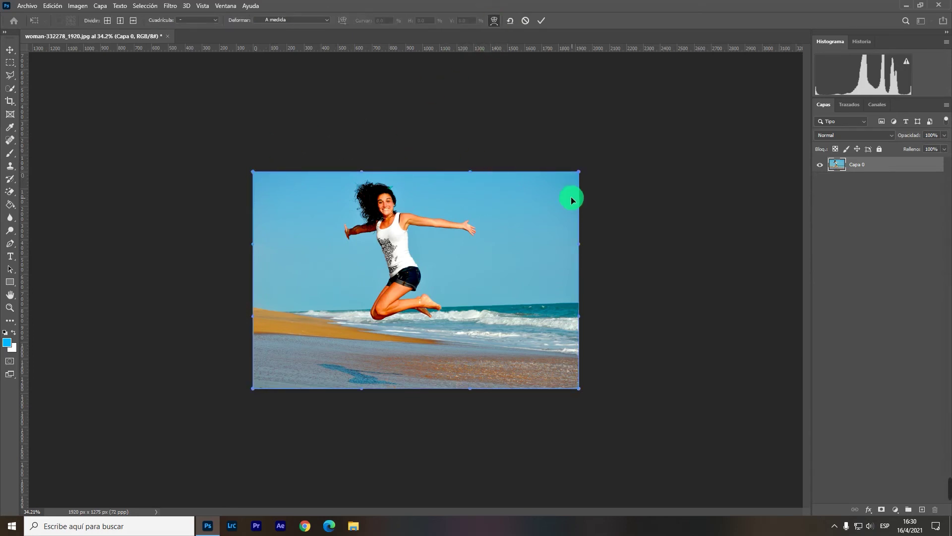
pyautogui.moveTo(472, 171); pyautogui.dragTo(463, 188)
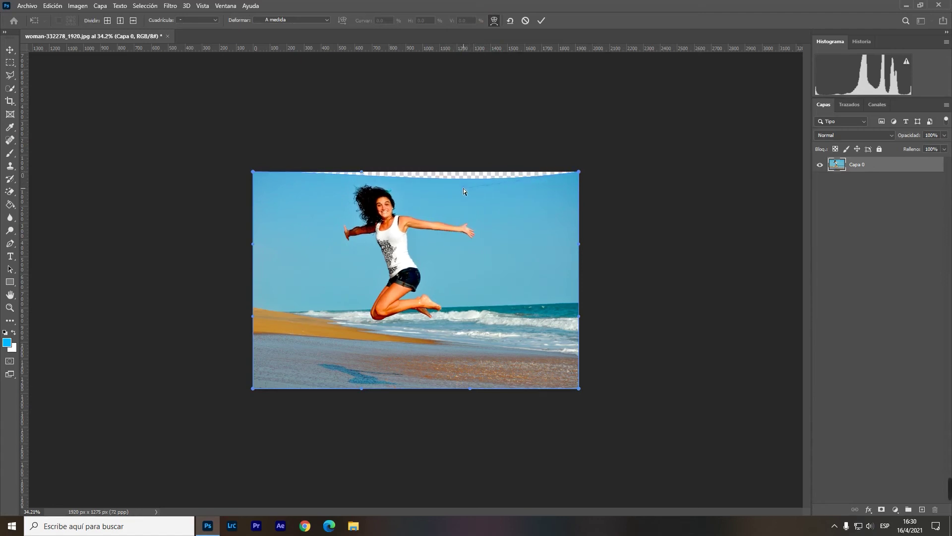
pyautogui.moveTo(464, 189); pyautogui.dragTo(461, 195)
pyautogui.moveTo(253, 173); pyautogui.dragTo(261, 186)
pyautogui.moveTo(253, 315); pyautogui.dragTo(264, 315)
pyautogui.moveTo(253, 389); pyautogui.dragTo(269, 379)
pyautogui.moveTo(361, 388); pyautogui.dragTo(365, 376)
pyautogui.moveTo(472, 390); pyautogui.dragTo(470, 365)
pyautogui.moveTo(578, 388)
pyautogui.mouseDown()
pyautogui.moveTo(552, 385)
pyautogui.moveTo(570, 366)
pyautogui.mouseUp()
pyautogui.moveTo(578, 171); pyautogui.dragTo(562, 178)
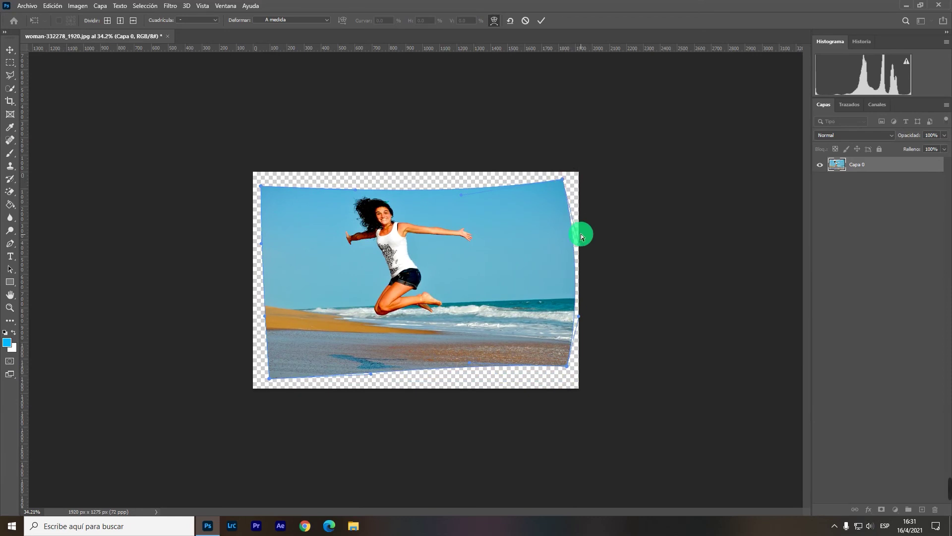
pyautogui.moveTo(579, 244); pyautogui.dragTo(544, 251)
pyautogui.moveTo(579, 316); pyautogui.dragTo(555, 318)
pyautogui.moveTo(266, 319); pyautogui.dragTo(259, 314)
pyautogui.moveTo(260, 243); pyautogui.dragTo(256, 241)
pyautogui.moveTo(260, 186); pyautogui.dragTo(267, 185)
pyautogui.moveTo(272, 381); pyautogui.dragTo(281, 379)
pyautogui.moveTo(265, 186); pyautogui.dragTo(272, 185)
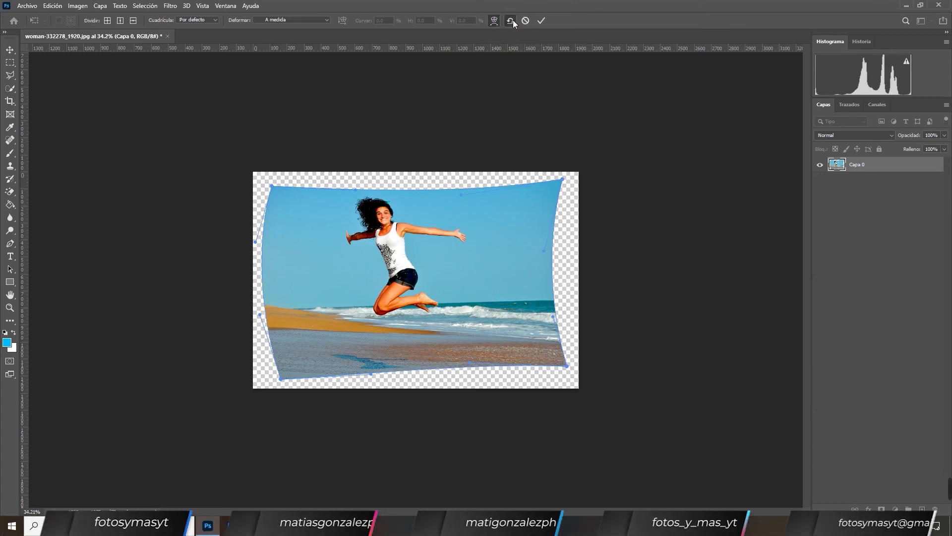
pyautogui.click(511, 21)
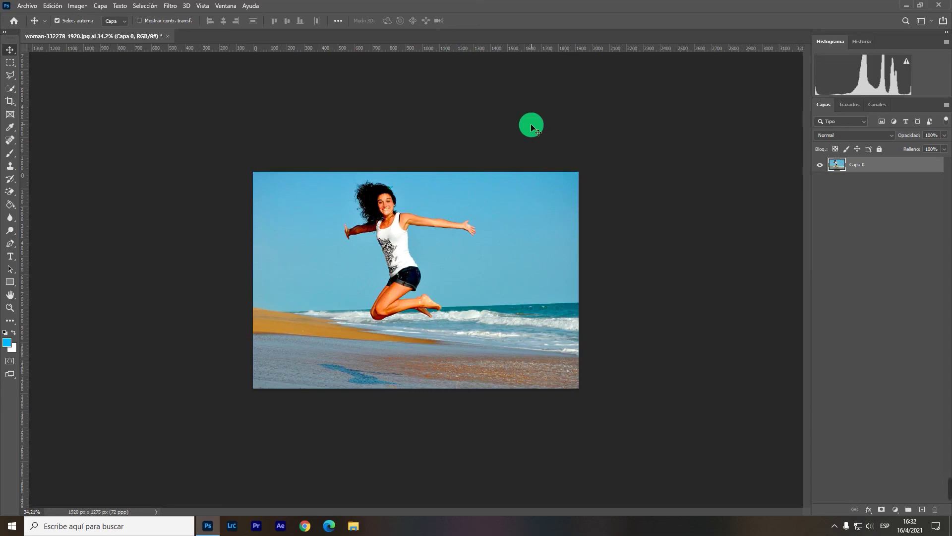